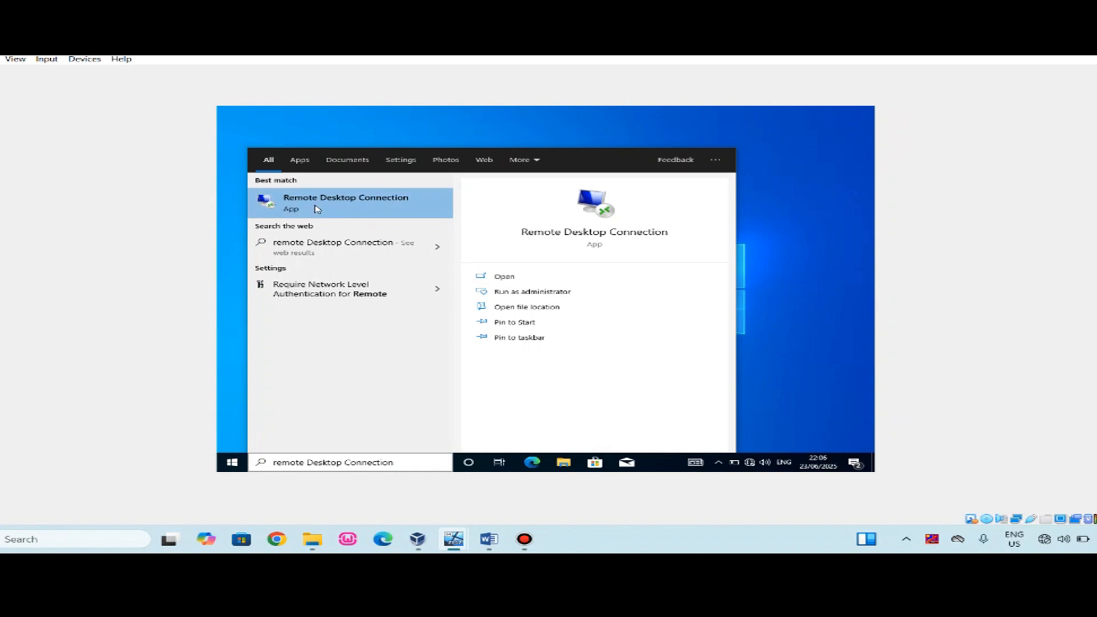
Try to connect to 10.10.10.10 through Remote Desktop Connection with the account password, and close the connection window
click(316, 209)
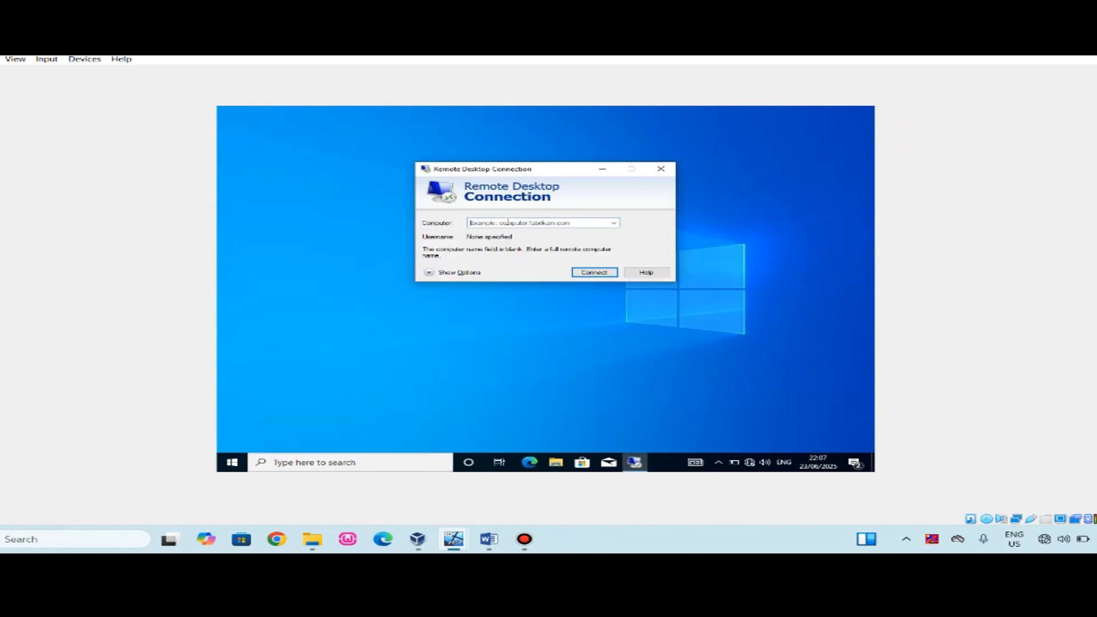
text(10.10.10.10)
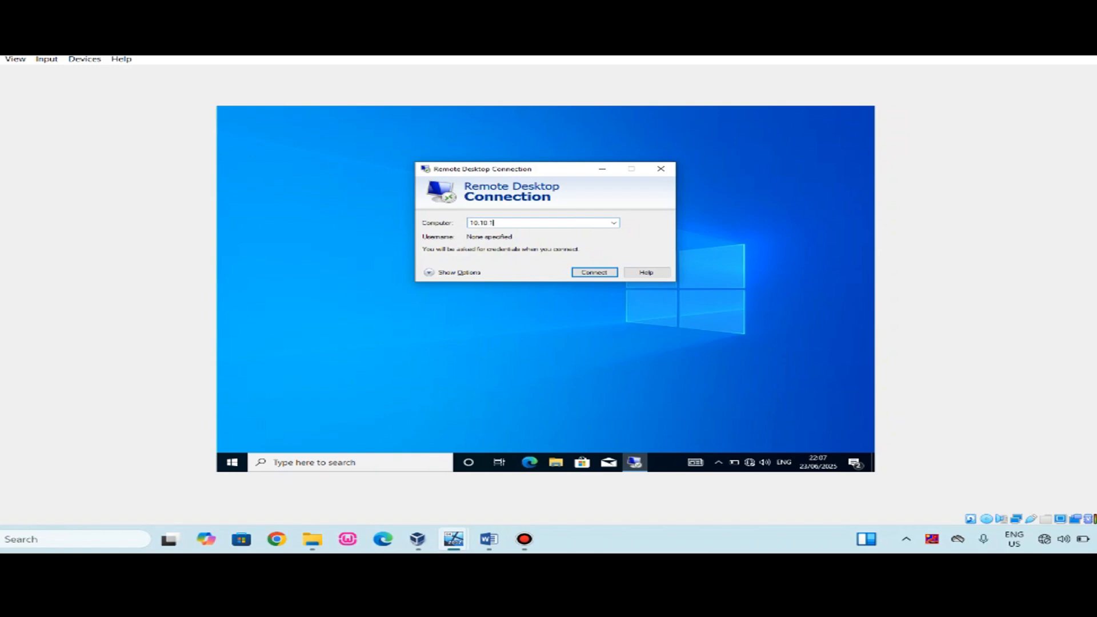
click(595, 272)
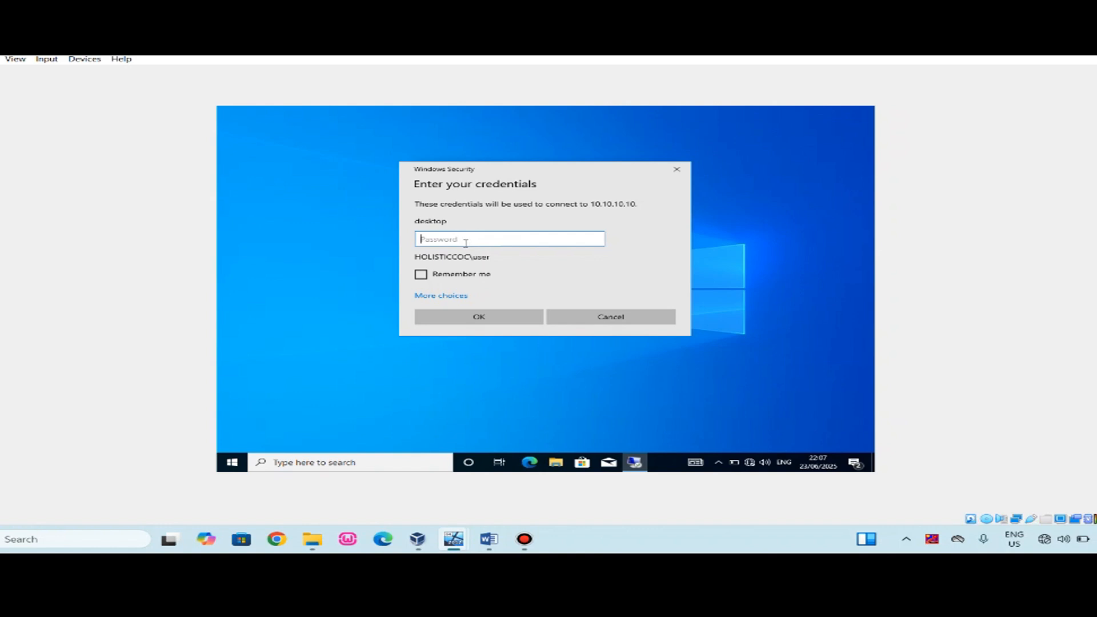
text(•••••••••••)
click(483, 319)
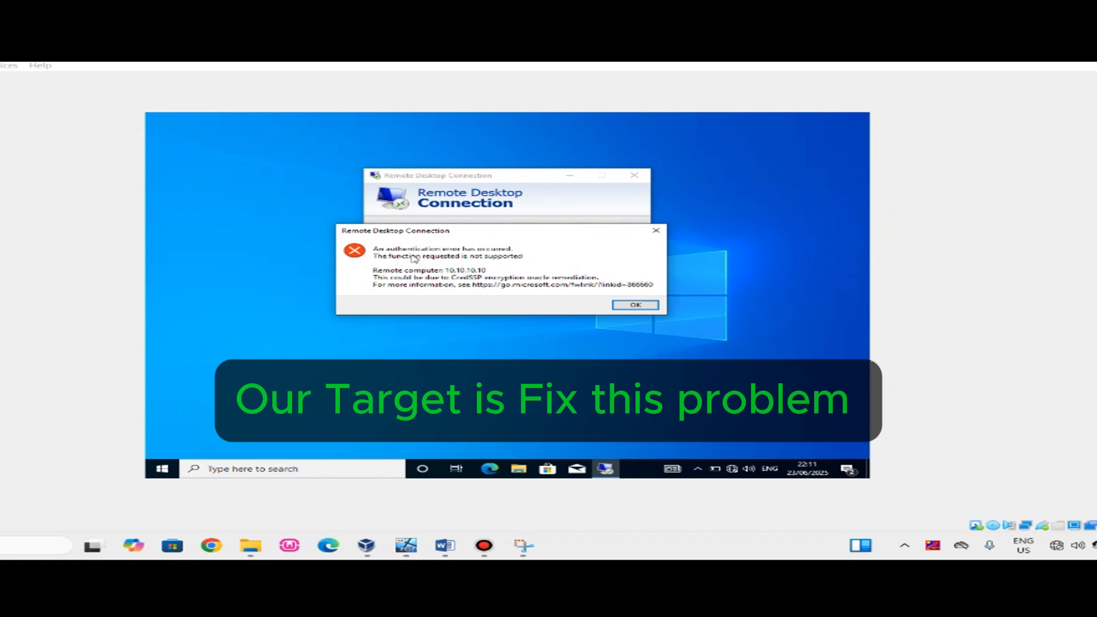
click(634, 304)
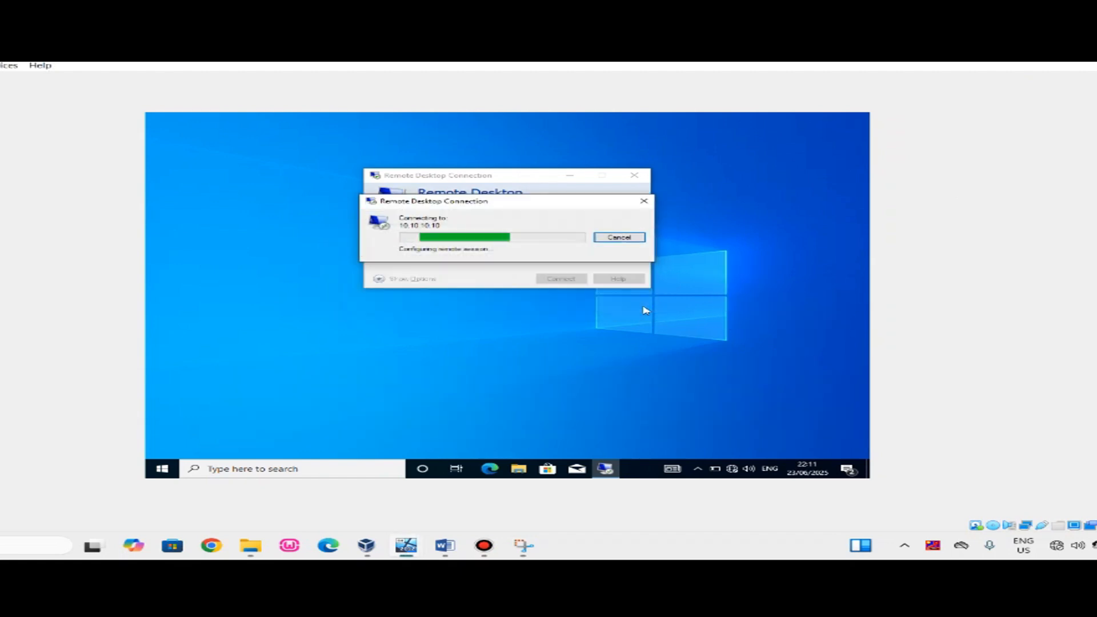
click(639, 178)
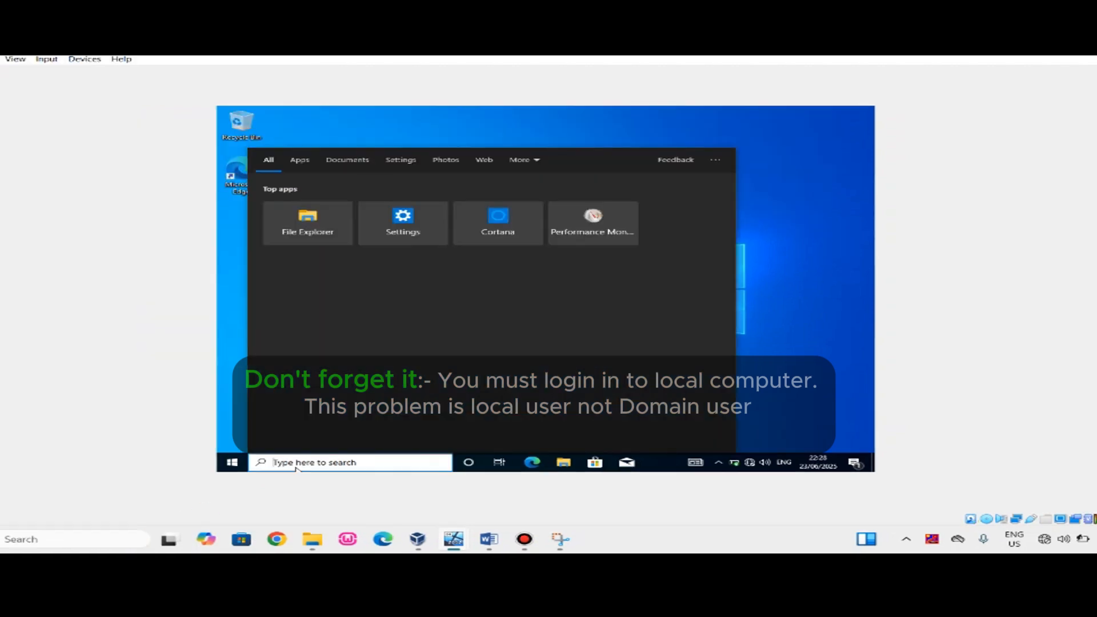
Search for "edit" on the local computer and open Edit group policy
text(ed)
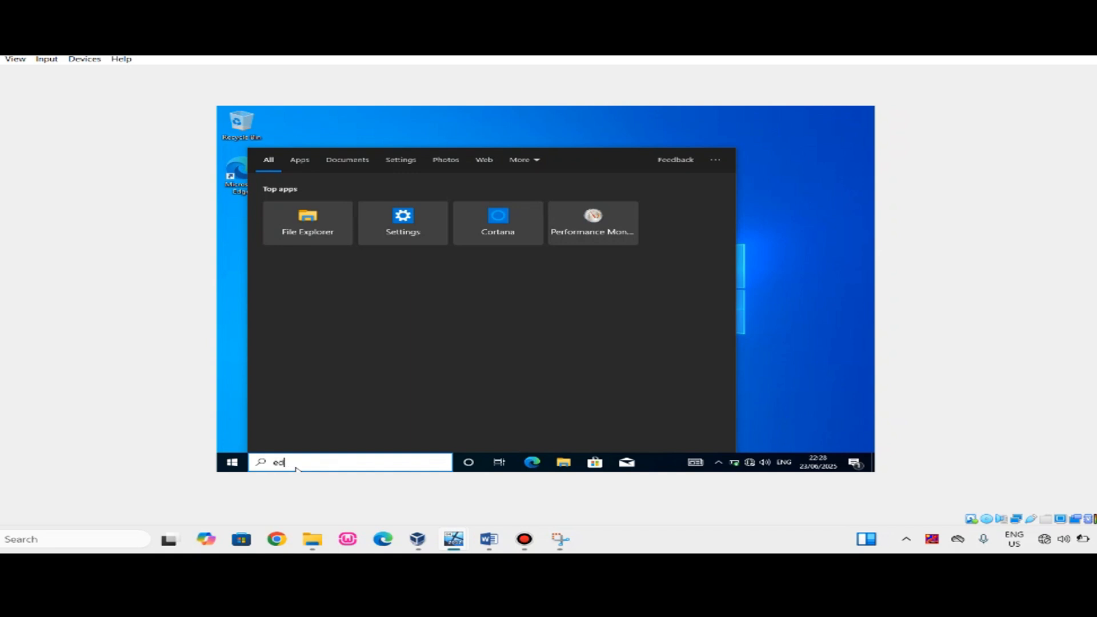
text(it)
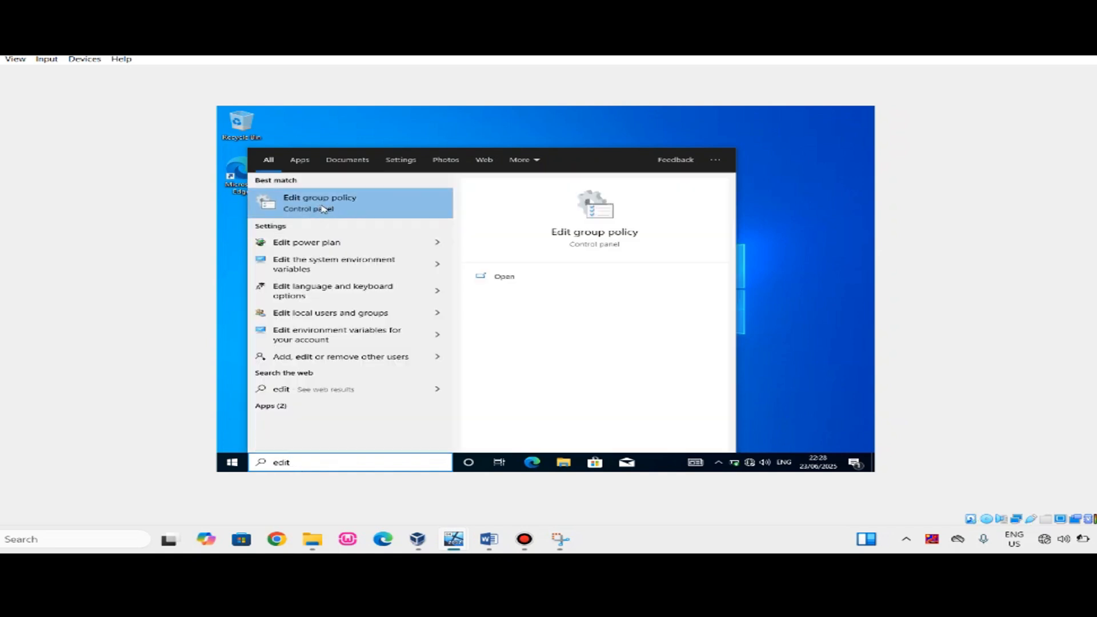
click(324, 209)
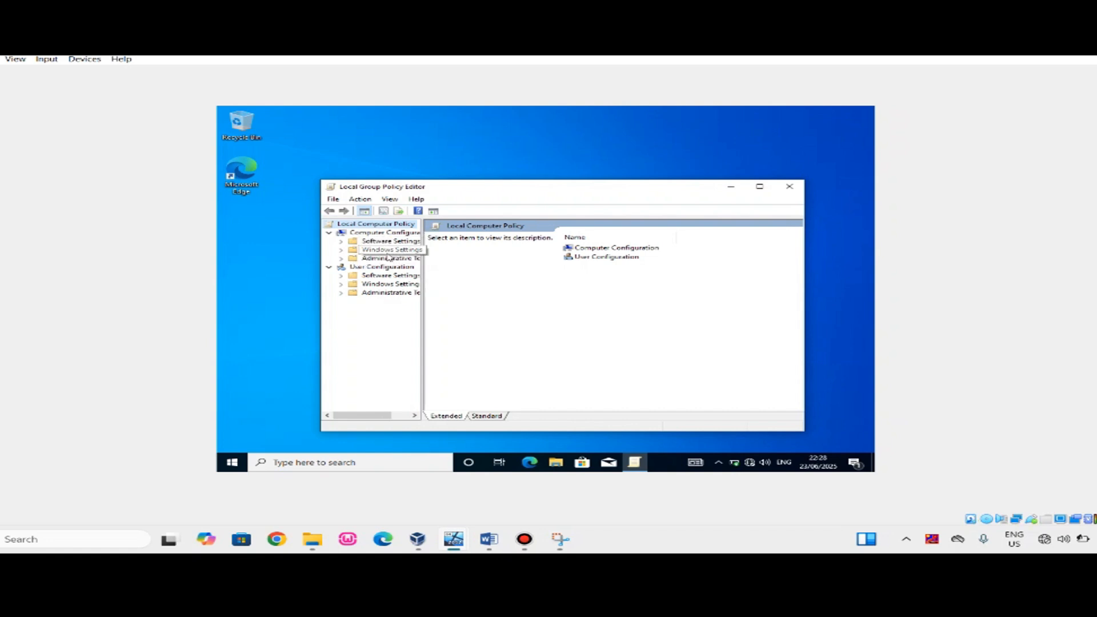
Show the Credentials Delegation settings under Computer Configuration, Administrative Templates, System, in a maximized and wide enough view
click(342, 259)
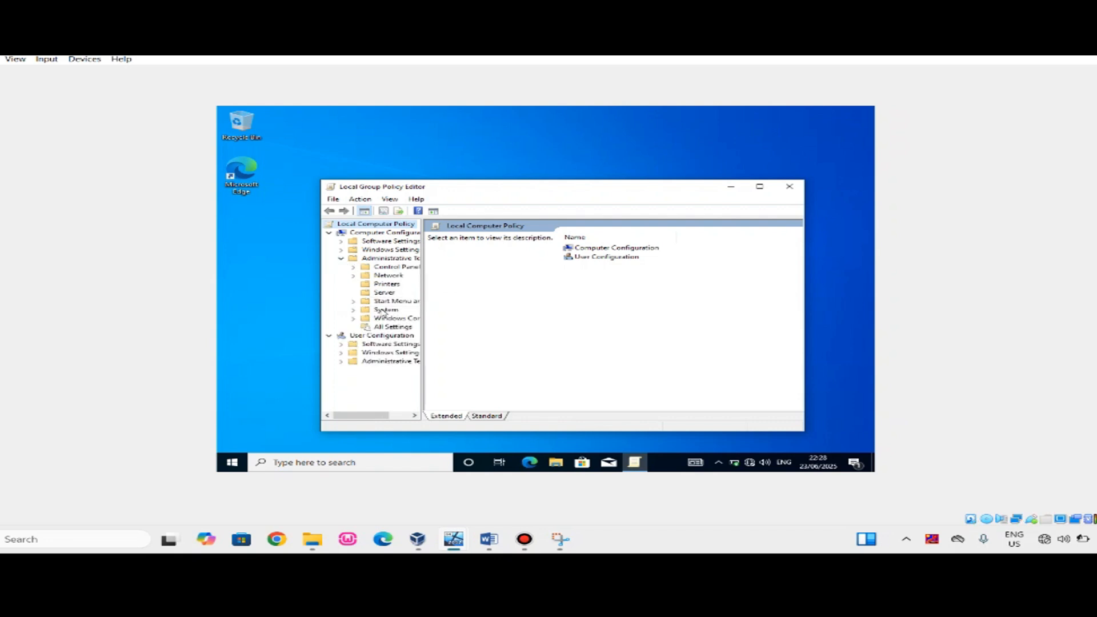
click(354, 311)
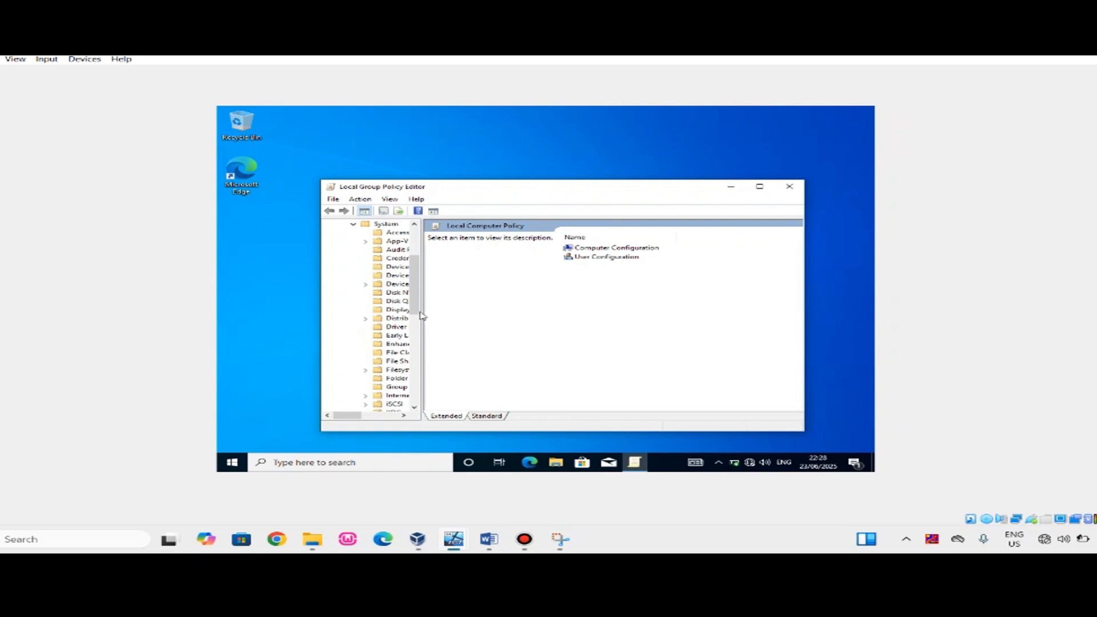
drag(421, 316, 529, 312)
click(425, 258)
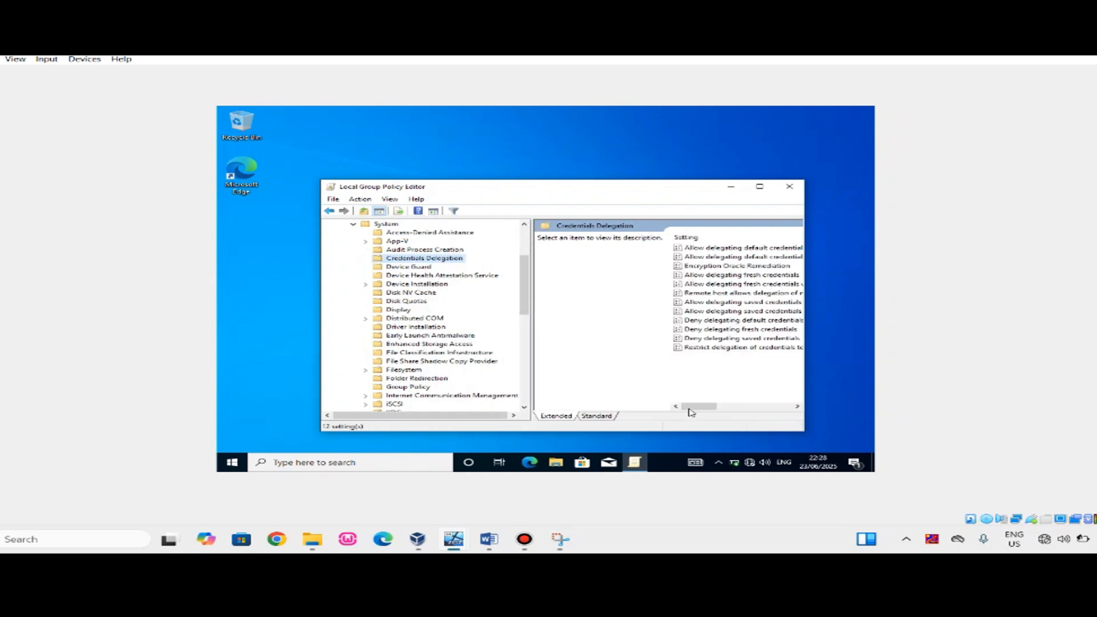
mouse_move(691, 411)
mouse_down()
mouse_move(714, 412)
mouse_move(693, 412)
mouse_up()
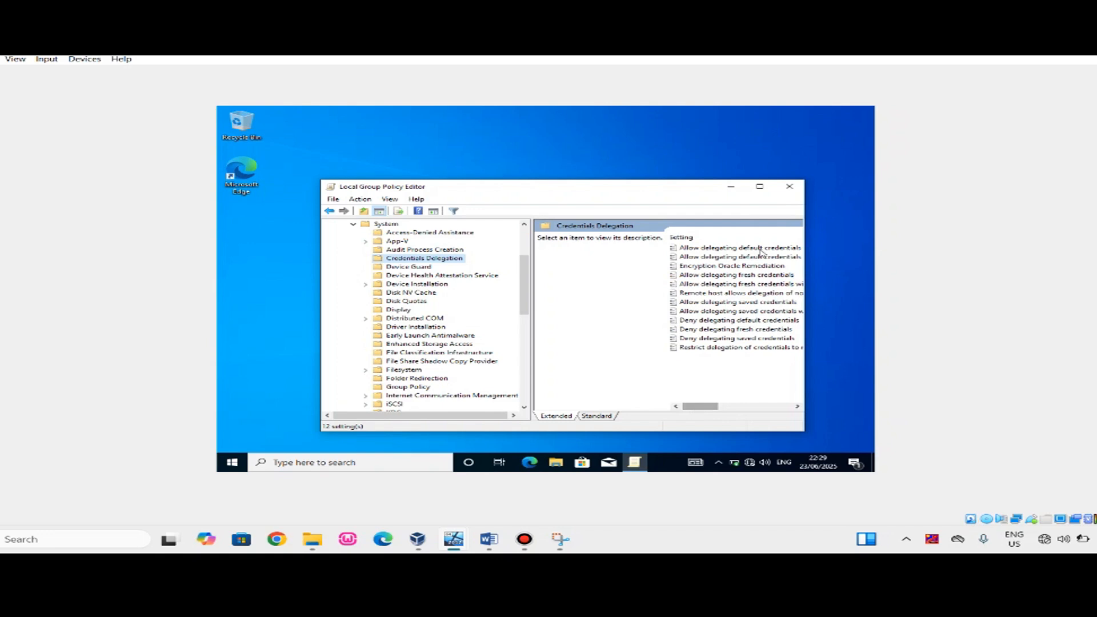
click(759, 186)
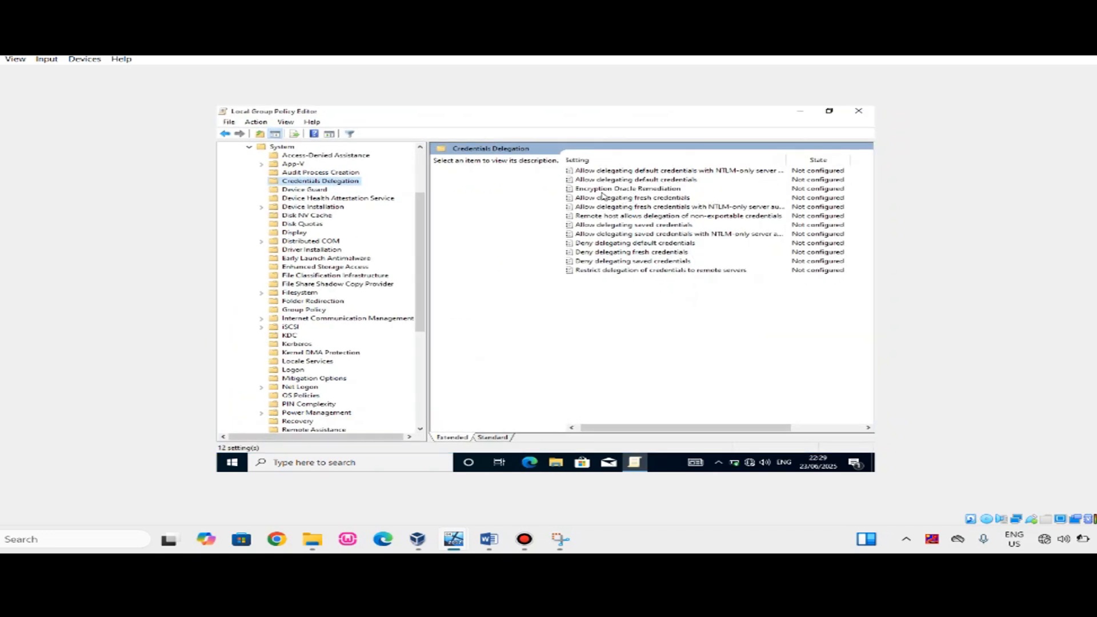
Enable the Encryption Oracle Remediation policy with its protection level set to Vulnerable, apply it, and close the policy editor
click(629, 188)
double_click(660, 191)
click(226, 162)
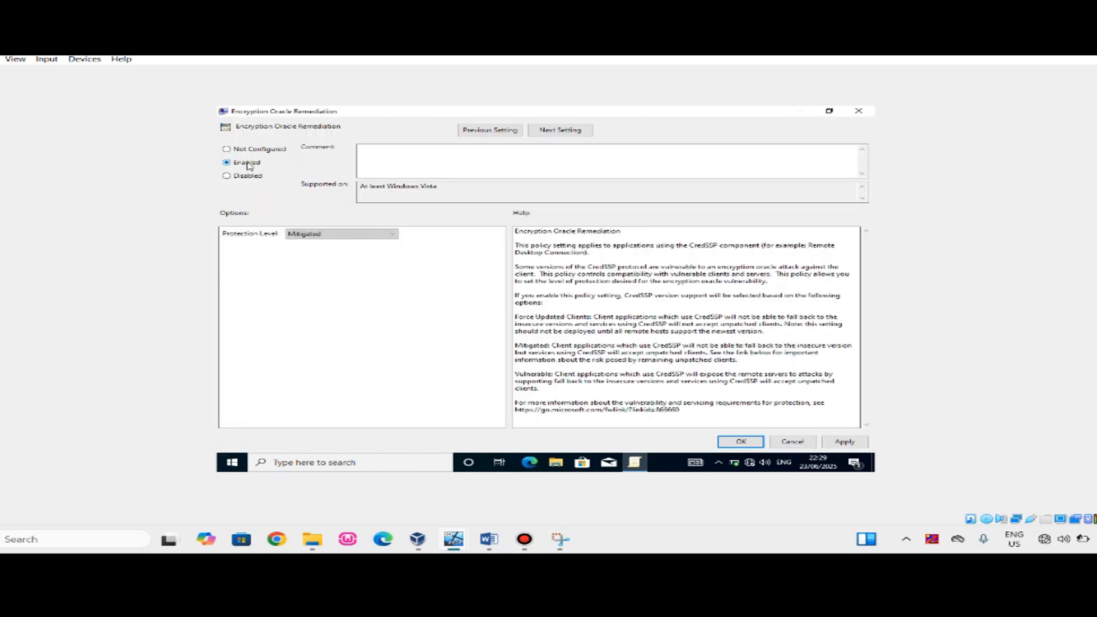
click(324, 235)
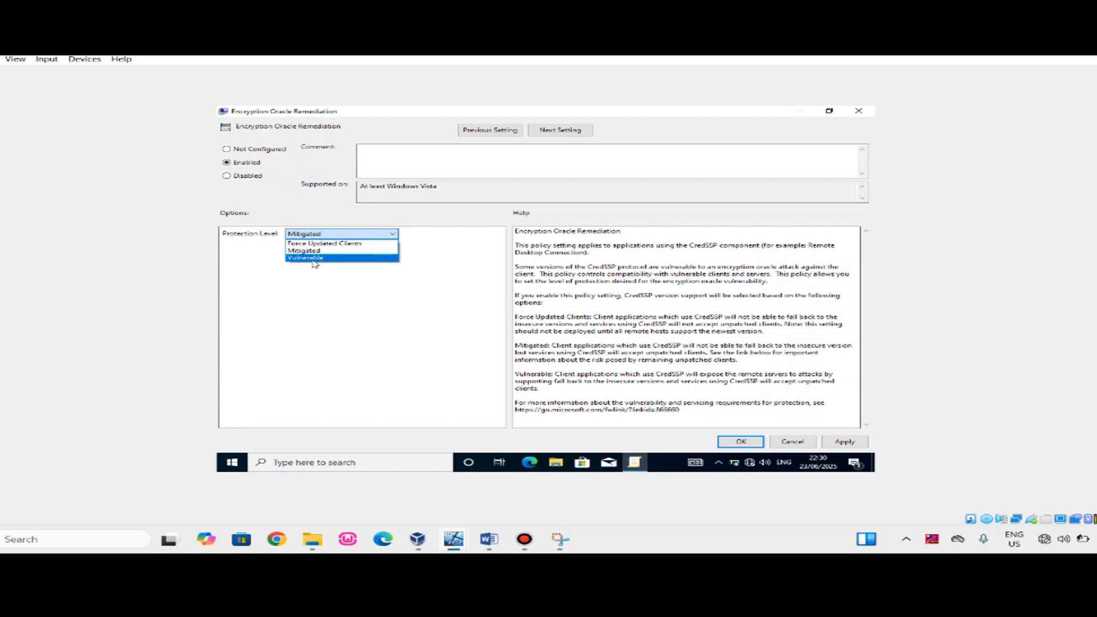
click(311, 258)
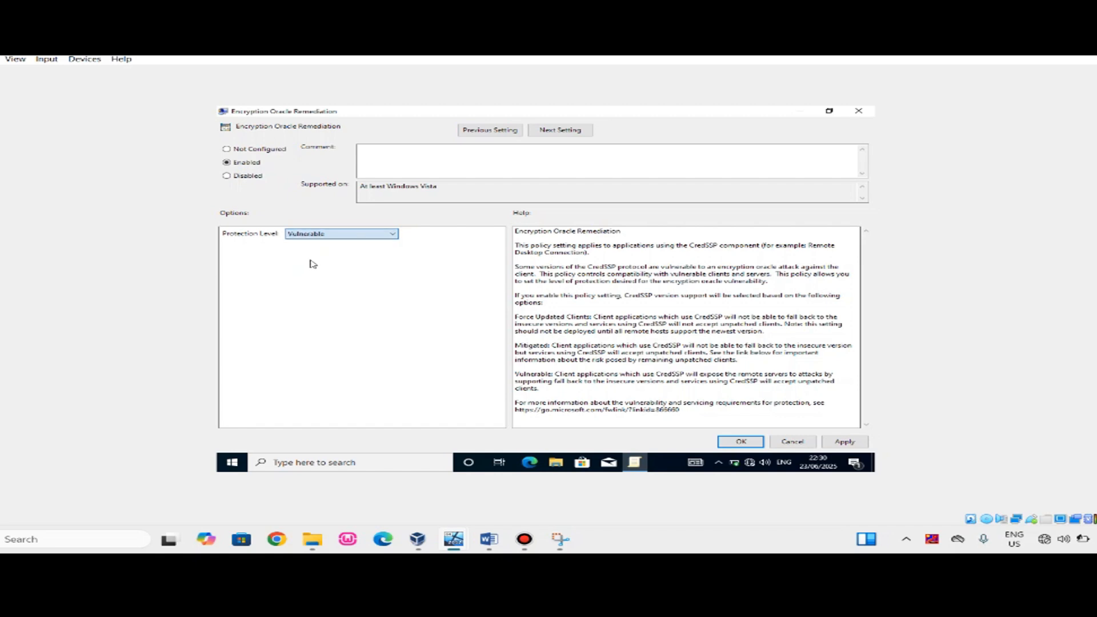
click(845, 440)
click(740, 442)
key(alt+F4)
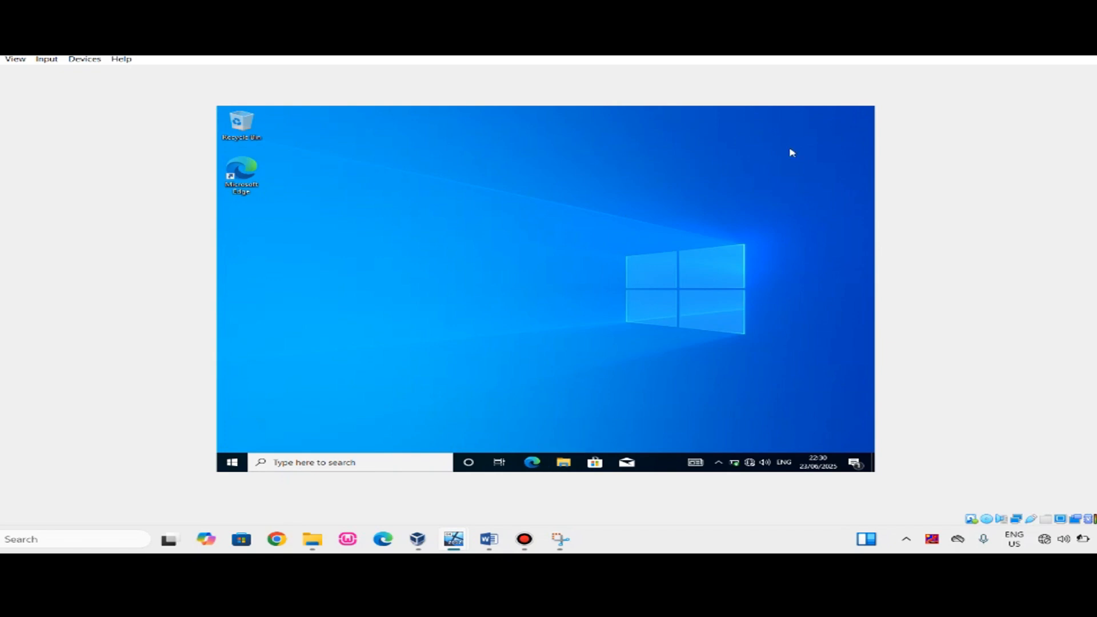
Find and open Remote Desktop Connection and start a connection to the computer 10.10.10.10
click(310, 461)
text(rem)
click(325, 213)
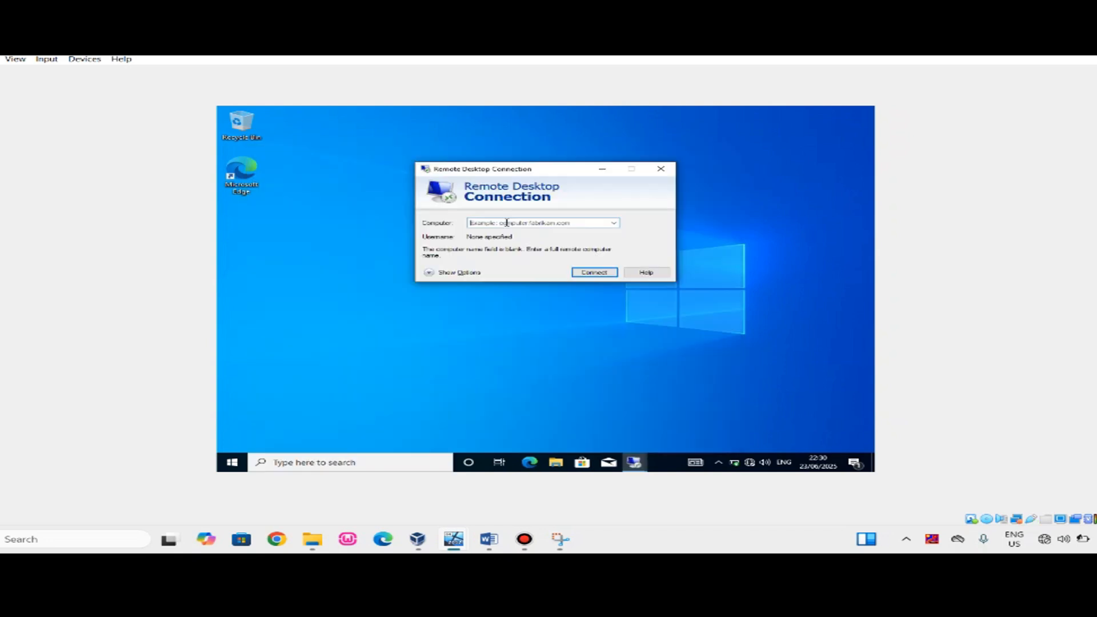
click(506, 223)
text(10.10.10.10)
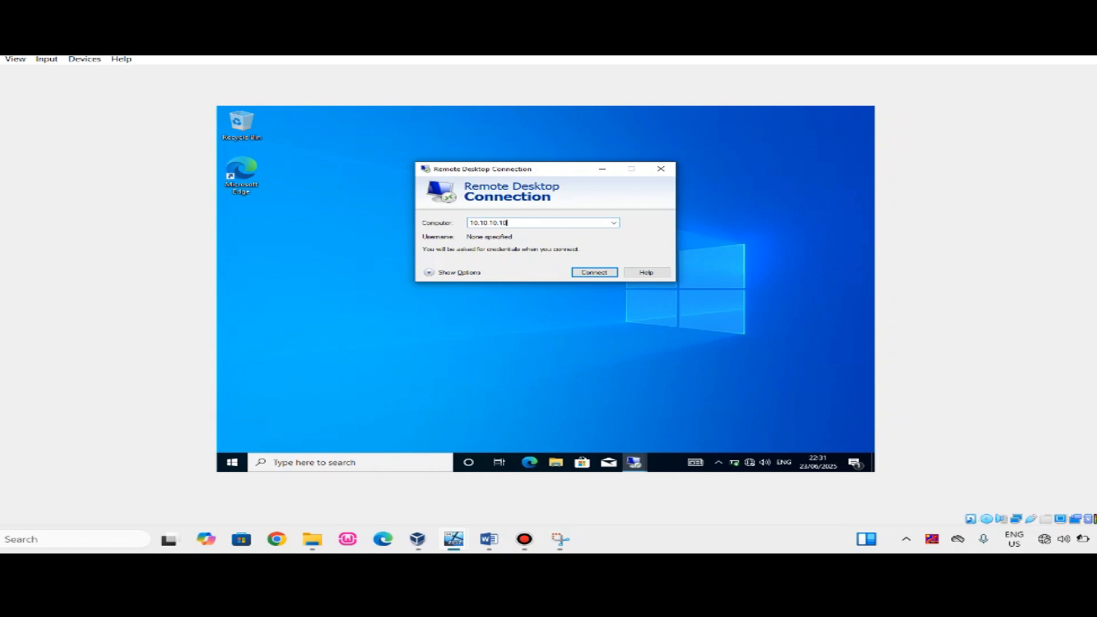
click(591, 272)
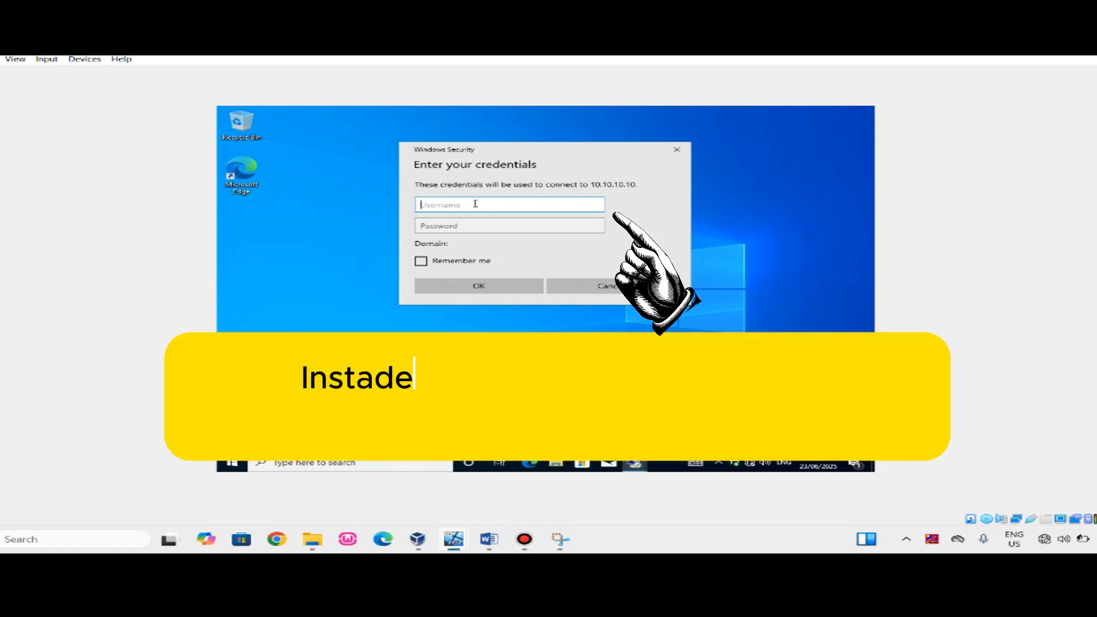
Try to sign in remotely as "user" with the account password, accepting the untrusted certificate and dismissing the sign-in rights message
text(user)
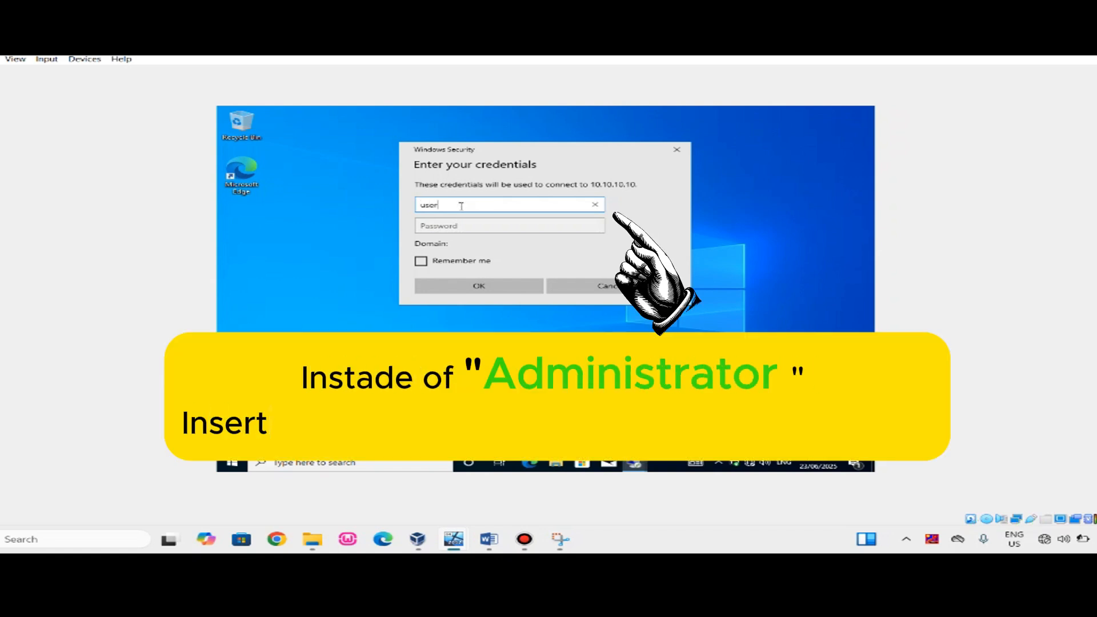
click(452, 228)
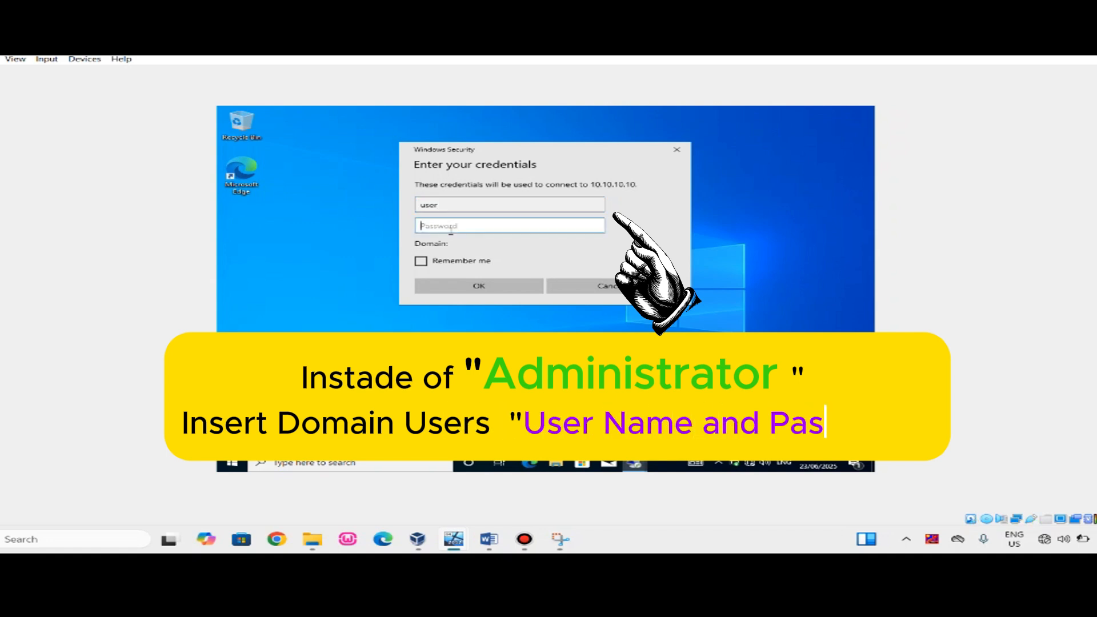
text(*********)
click(479, 286)
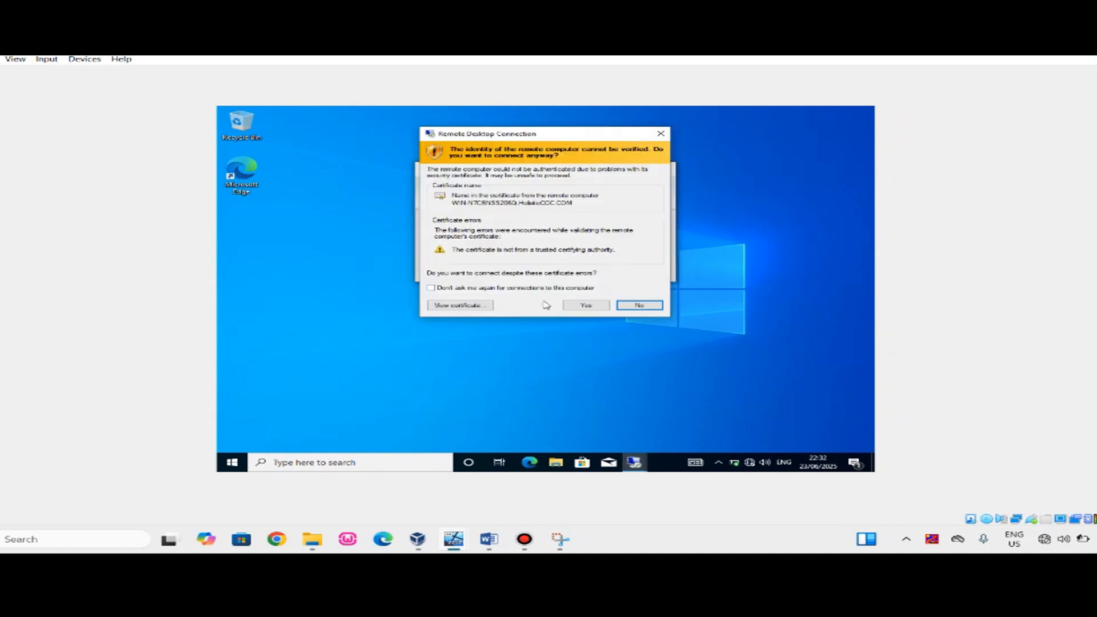
click(583, 307)
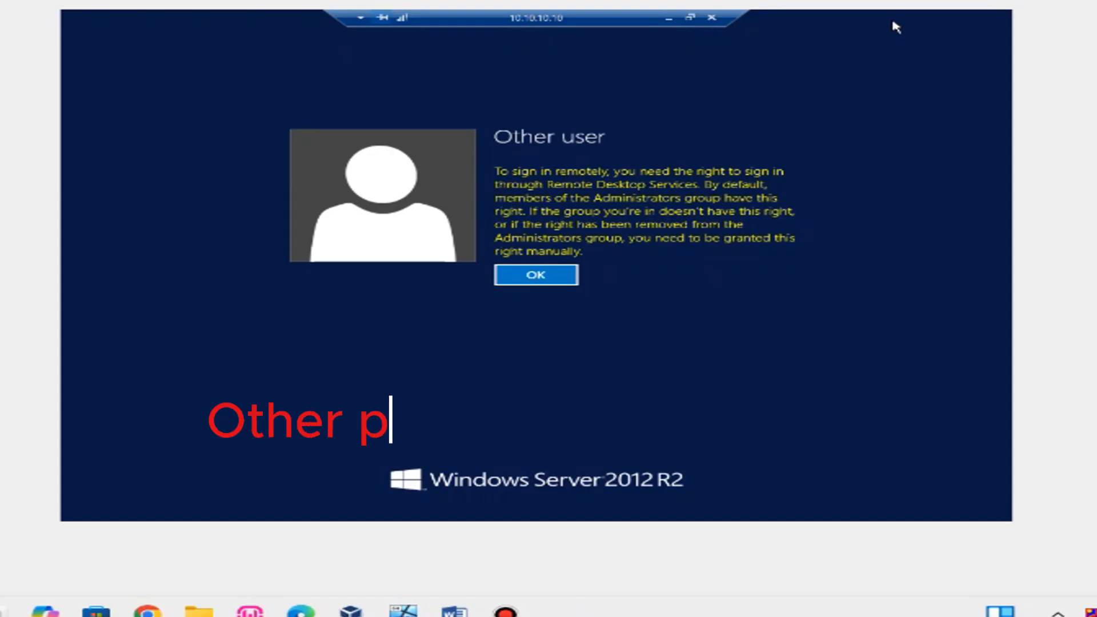
click(523, 276)
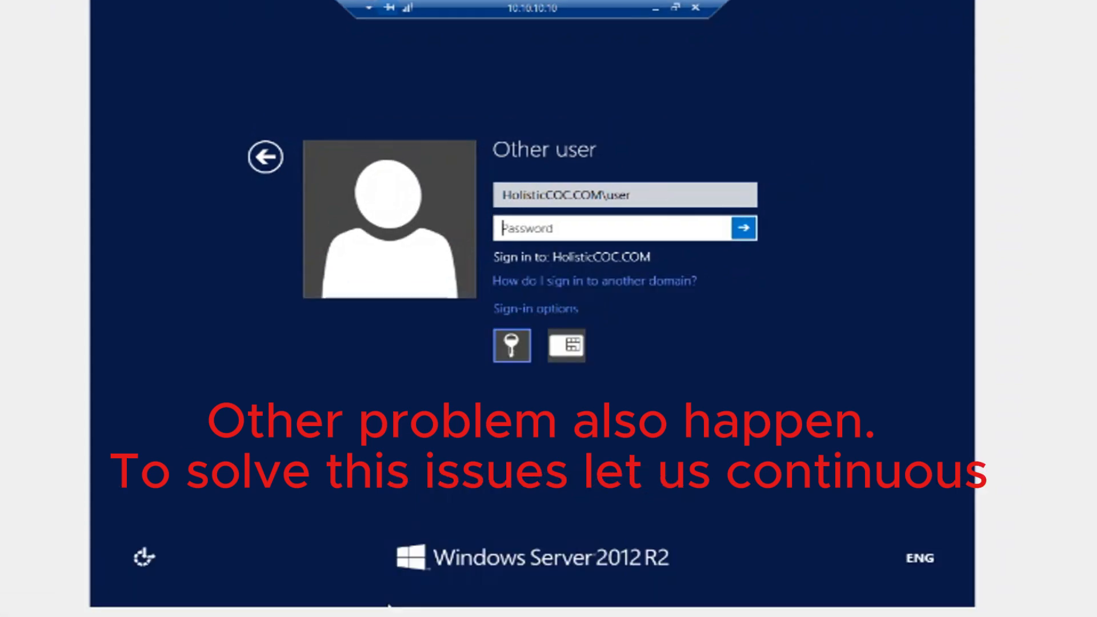
Switch to Server Manager on the Windows server and open Active Directory Users and Computers
mouse_move(389, 606)
click(289, 585)
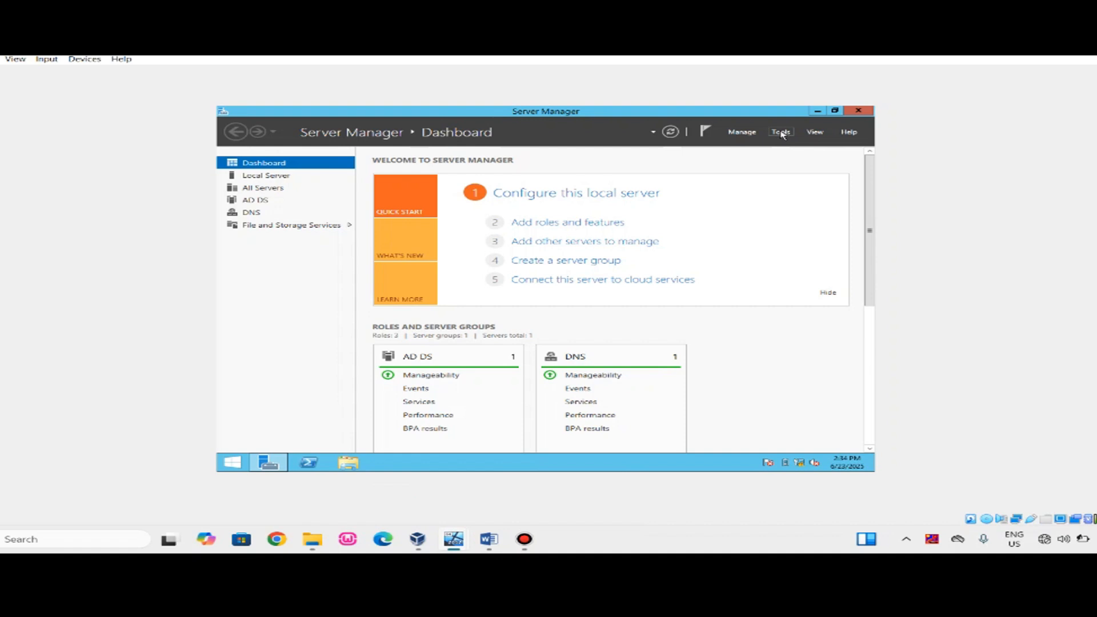
click(781, 132)
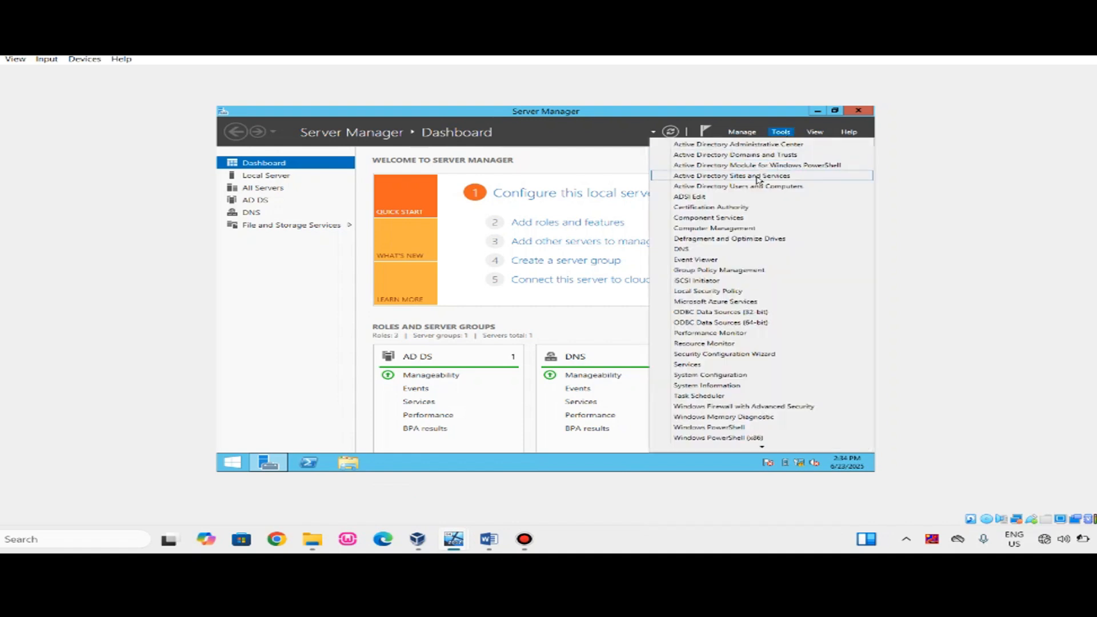
click(726, 191)
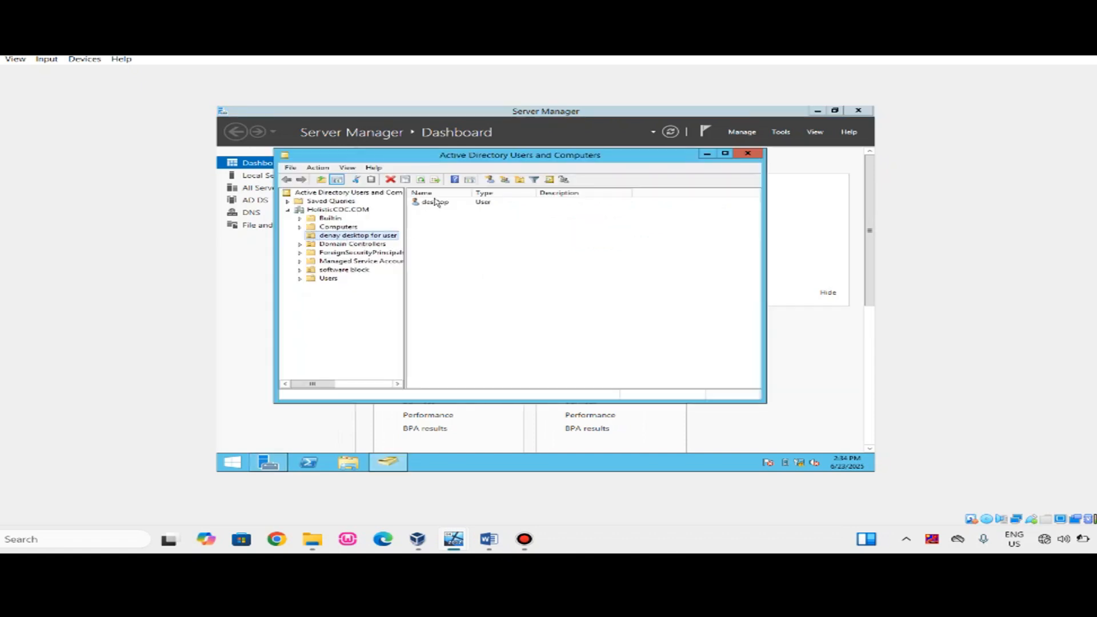
Add the "desktop" user in the "denay desktop for user" unit to the Administrators group and apply the membership change
double_click(431, 204)
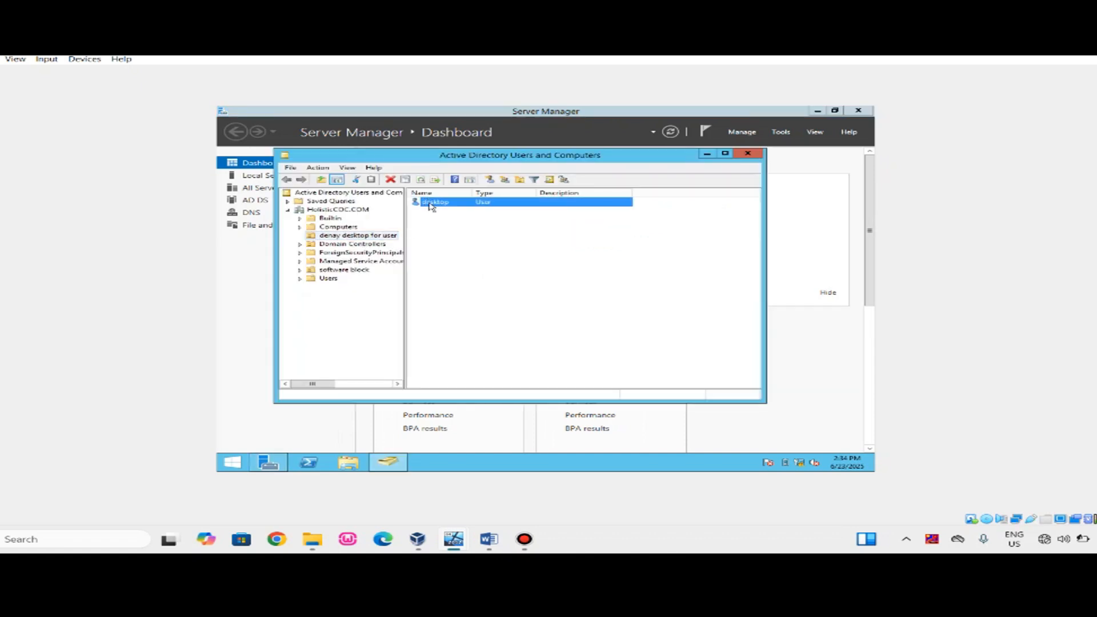
click(437, 171)
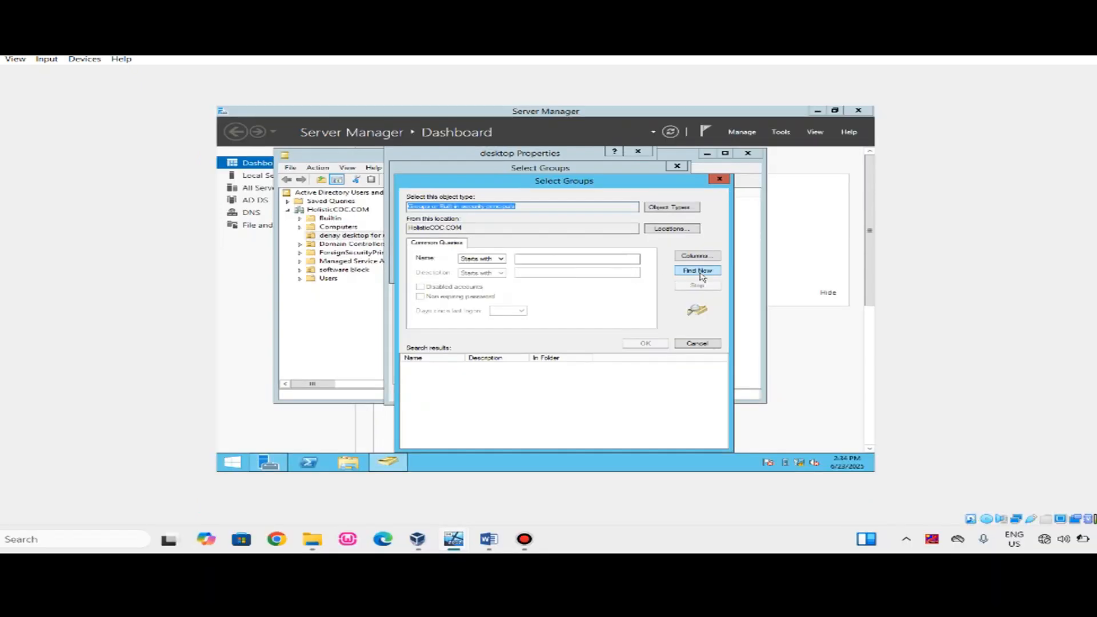
click(700, 273)
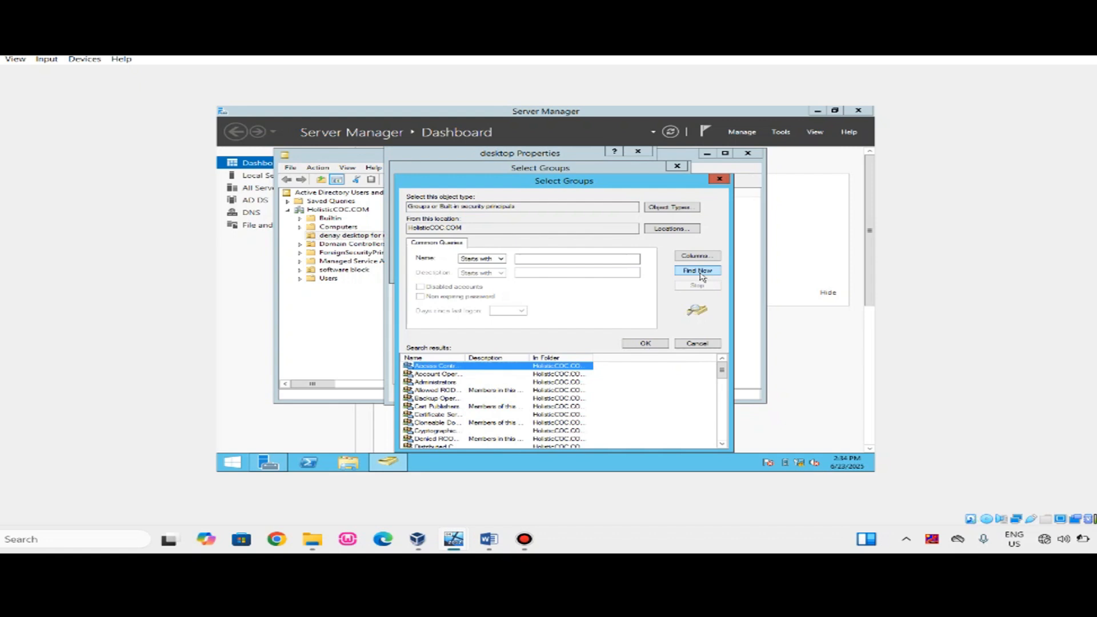
drag(723, 370, 723, 375)
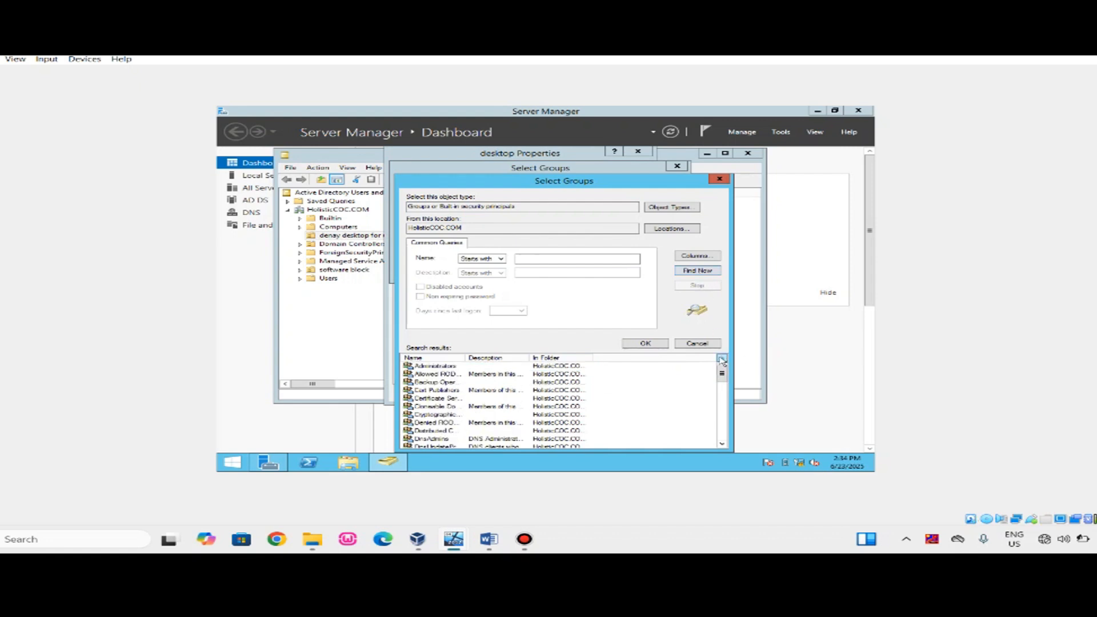
scroll(443, 387, up, 1)
click(461, 383)
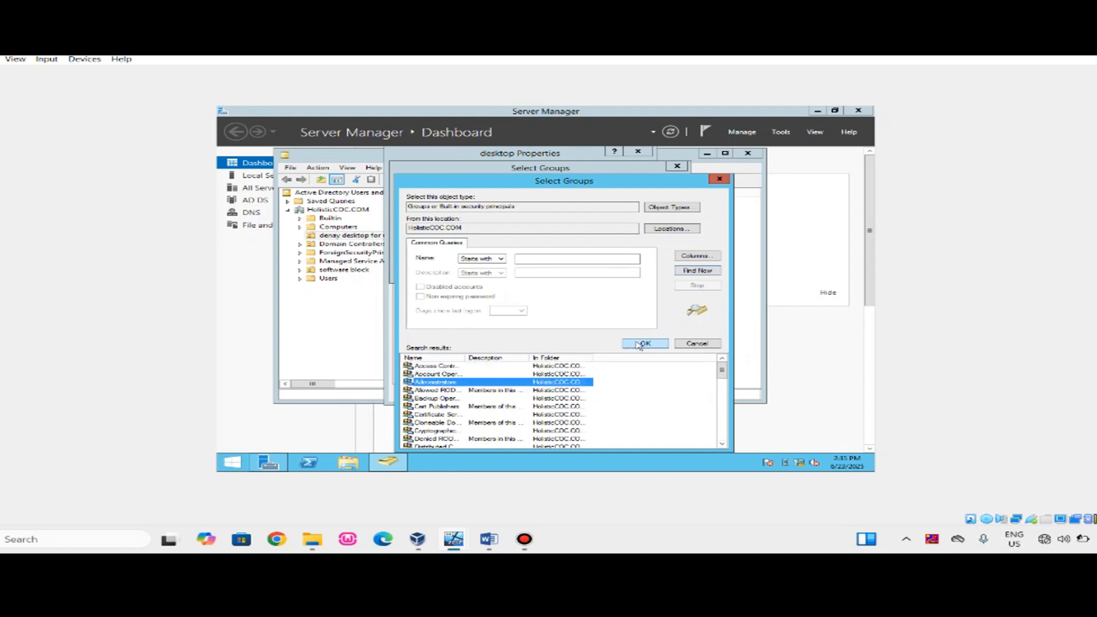
click(639, 344)
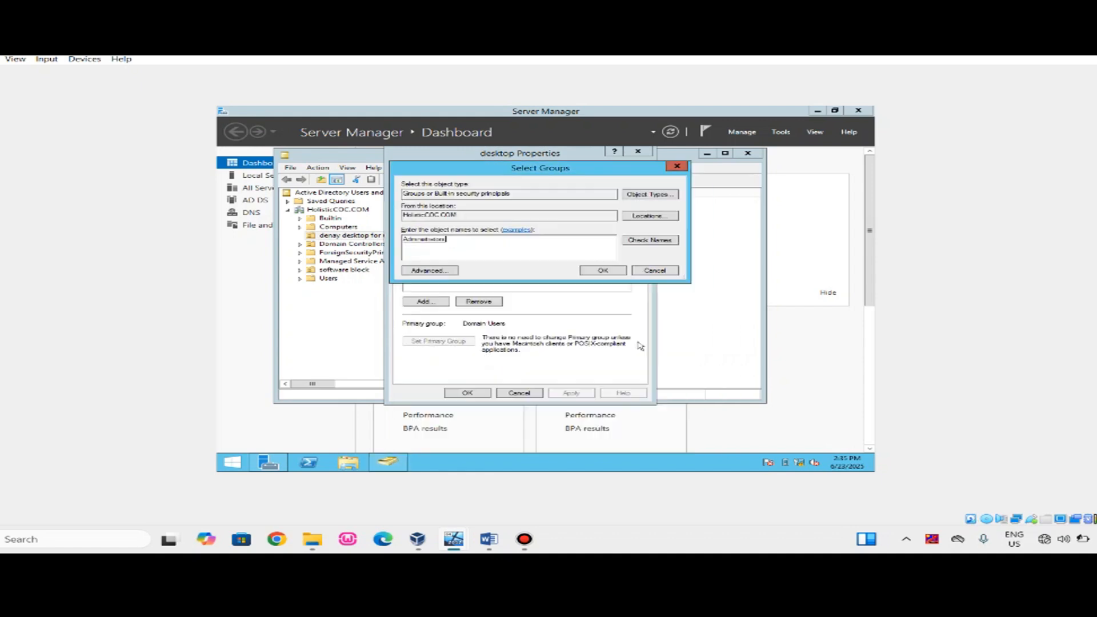
click(610, 270)
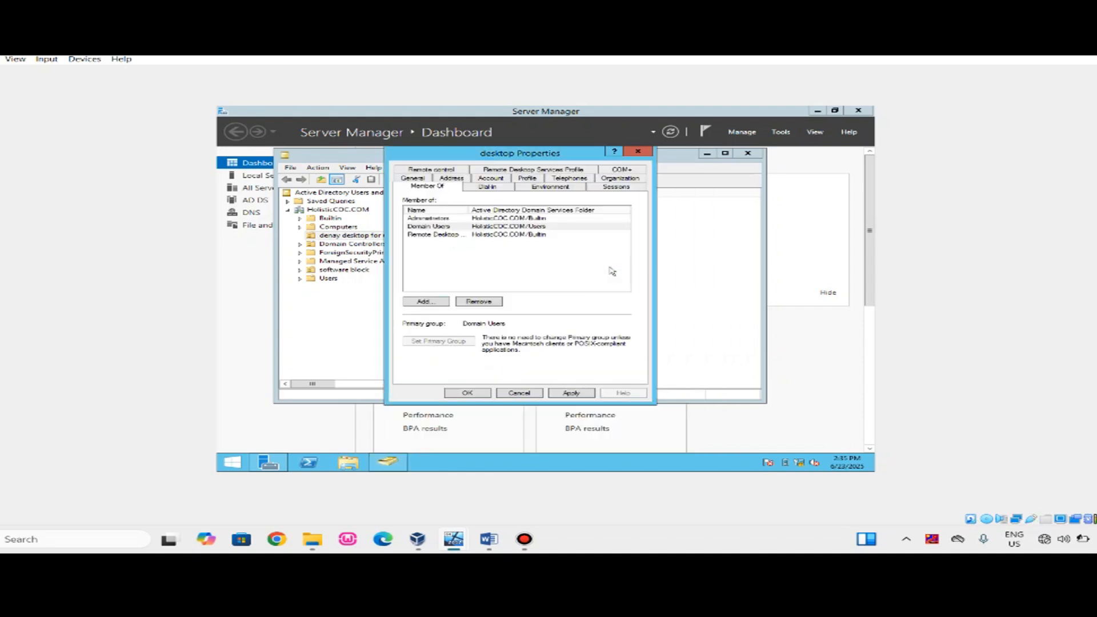
click(565, 393)
click(452, 398)
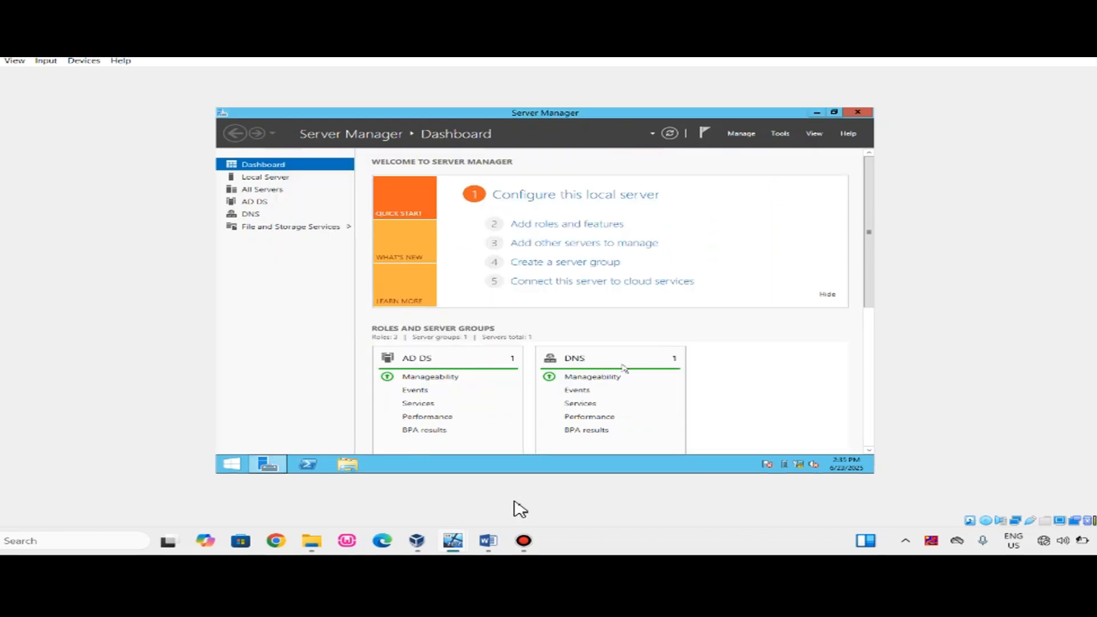
Switch back to the Windows client machine and start the Remote Desktop connection to 10.10.10.10 again
mouse_move(460, 546)
click(542, 497)
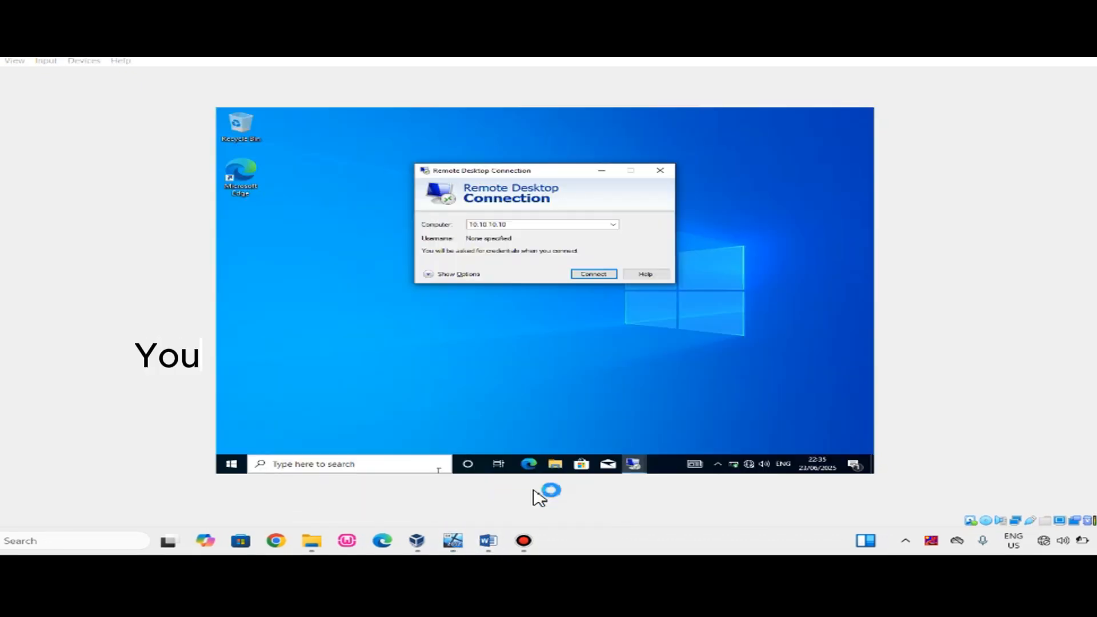
click(593, 275)
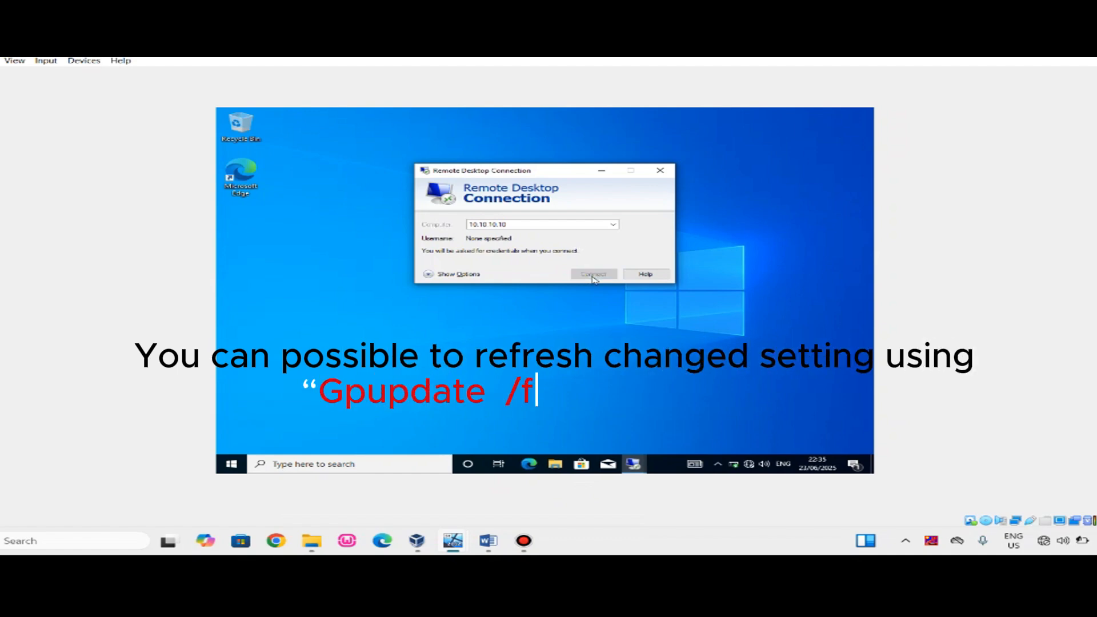
Sign in remotely as "user" with the account password and accept the untrusted certificate
text(user)
key(Tab)
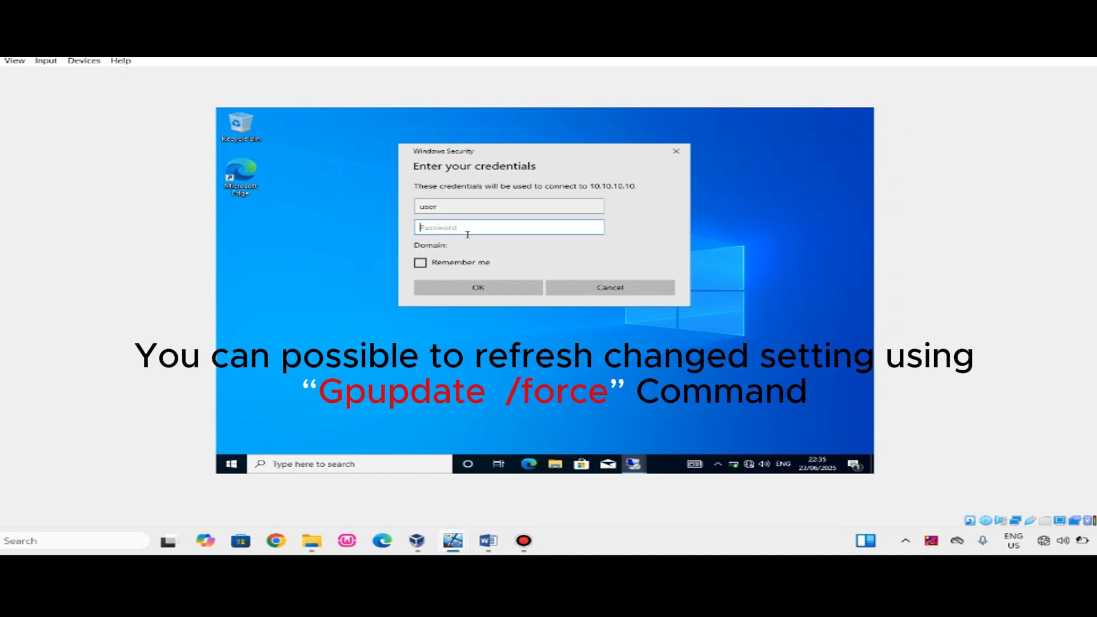
text(•••••••••)
click(478, 289)
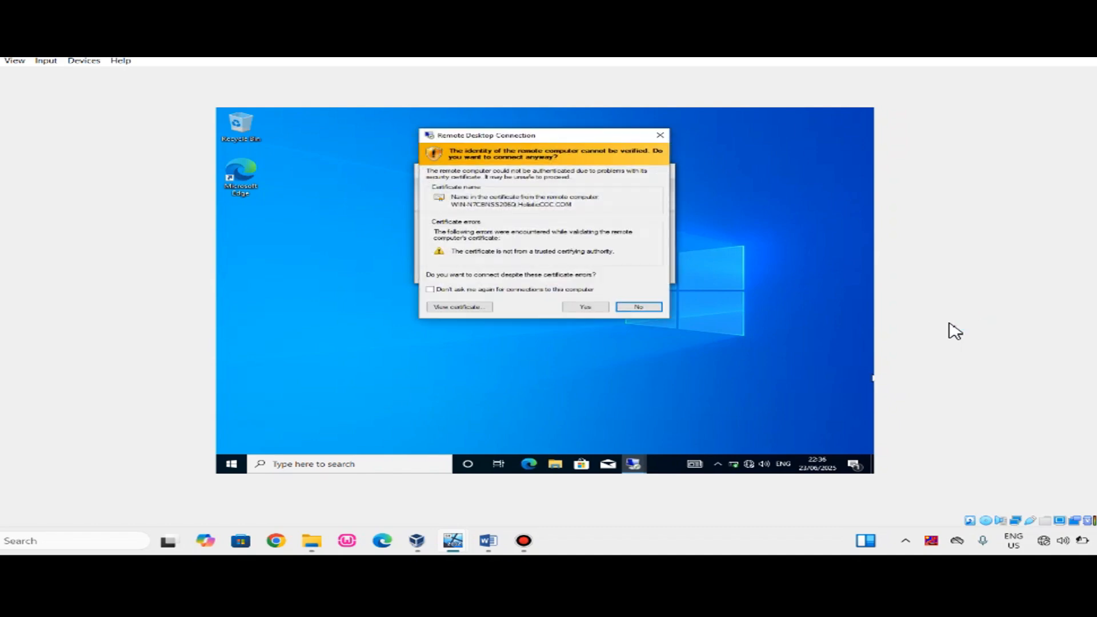
click(584, 312)
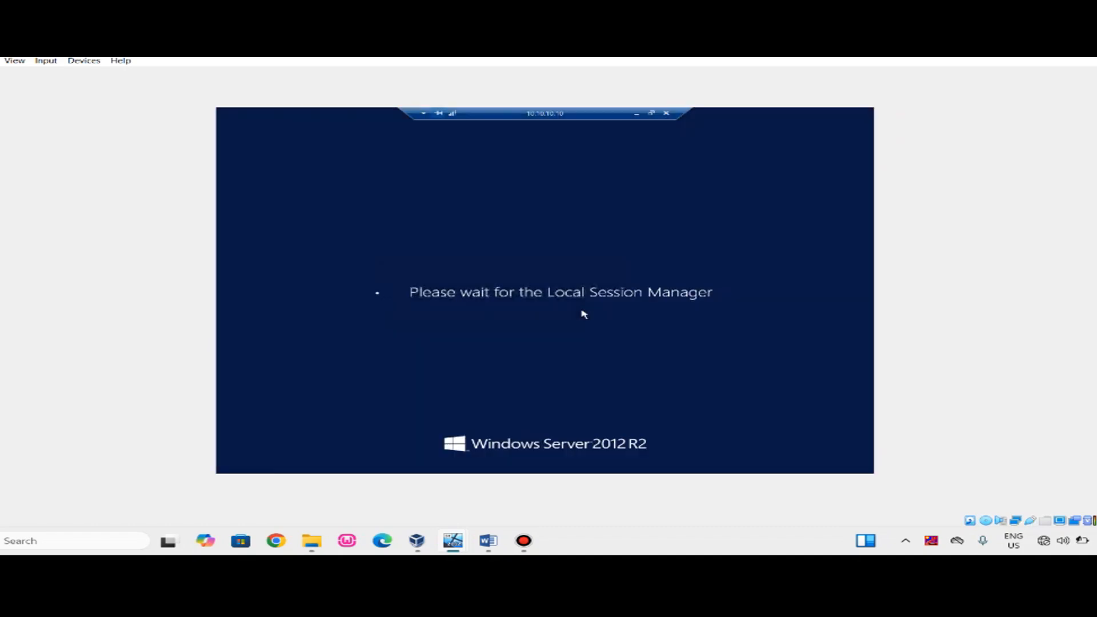